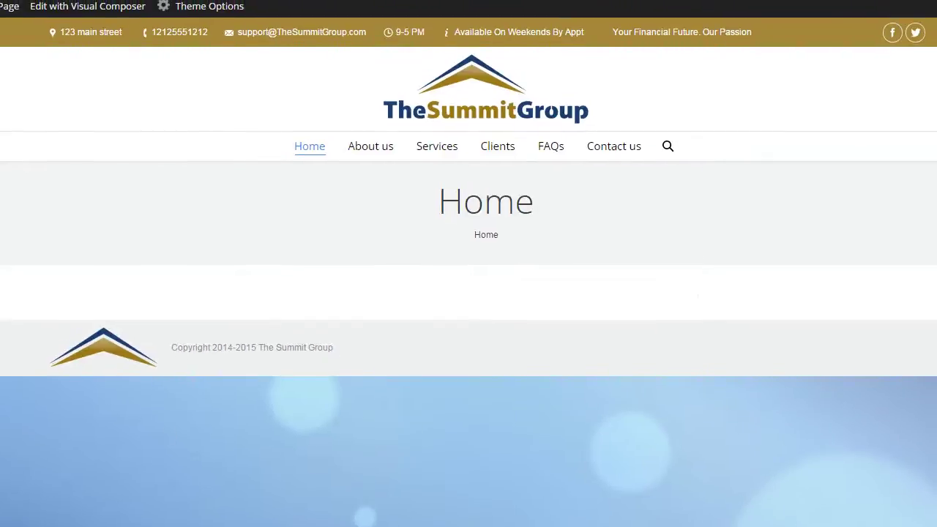
Step: Bring up the Theme Options dropdown in the admin bar over the Summit Group Home page
mouse_move(199, 8)
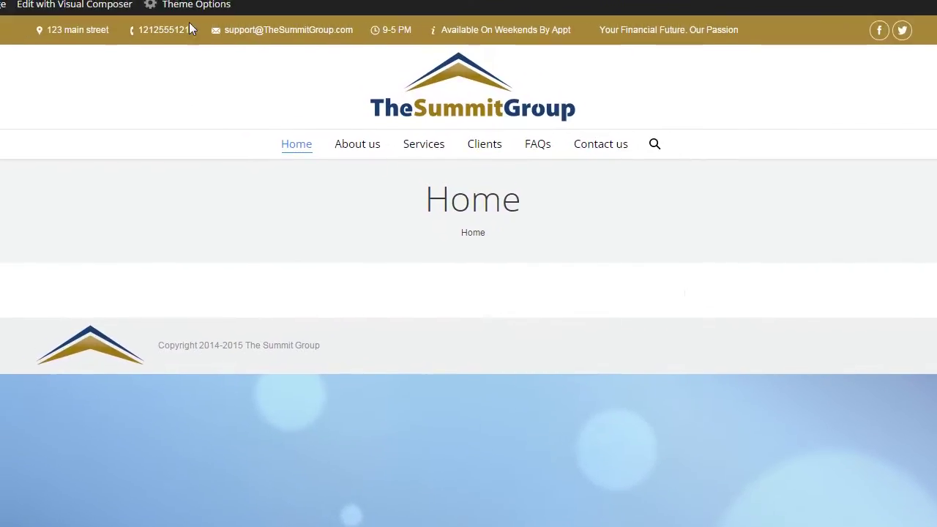
mouse_move(194, 6)
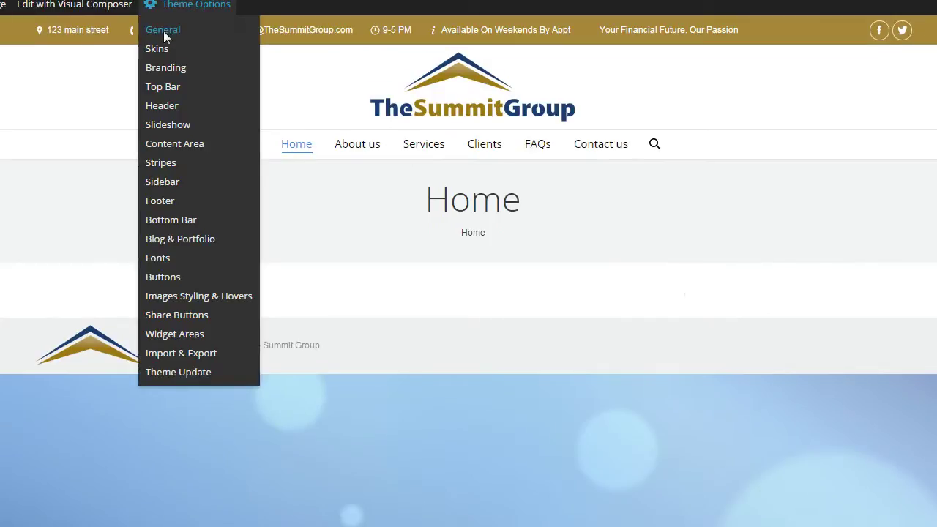
Step: Open The7's General theme options page
click(164, 31)
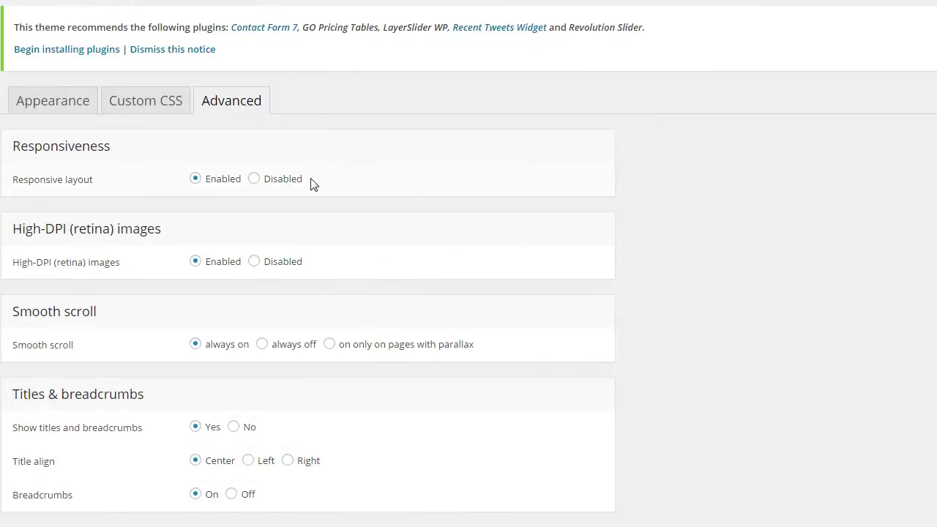
scroll(448, 193, down, 6)
scroll(450, 190, down, 1)
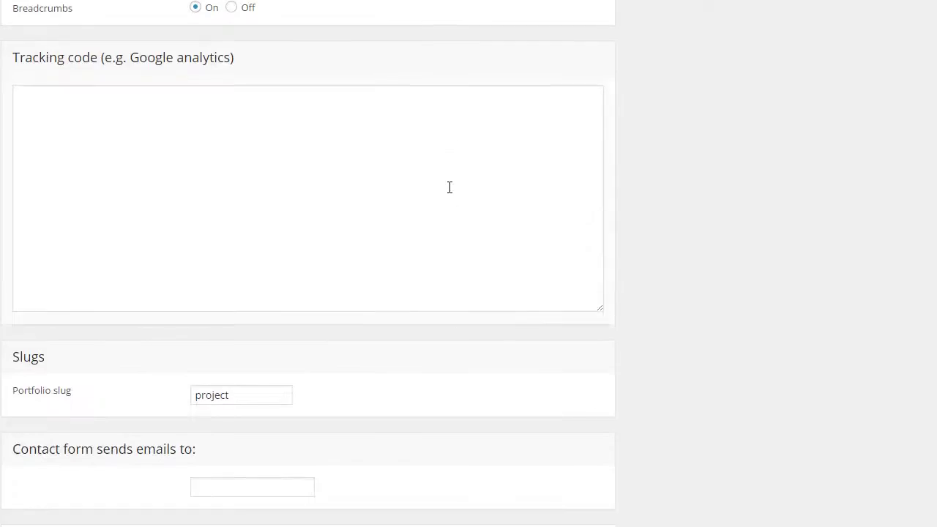
scroll(449, 188, up, 7)
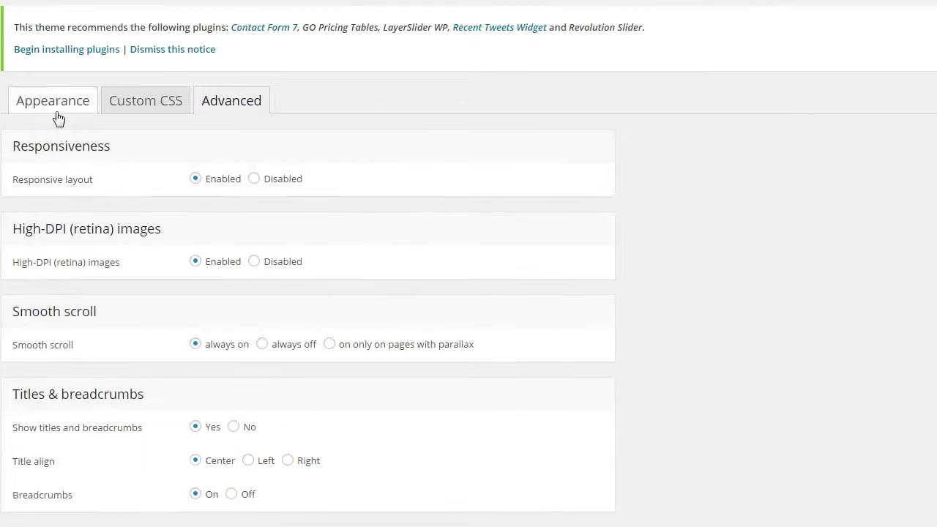
Step: In the Appearance settings, try the Boxed layout, then leave Layout set to Wide
click(59, 119)
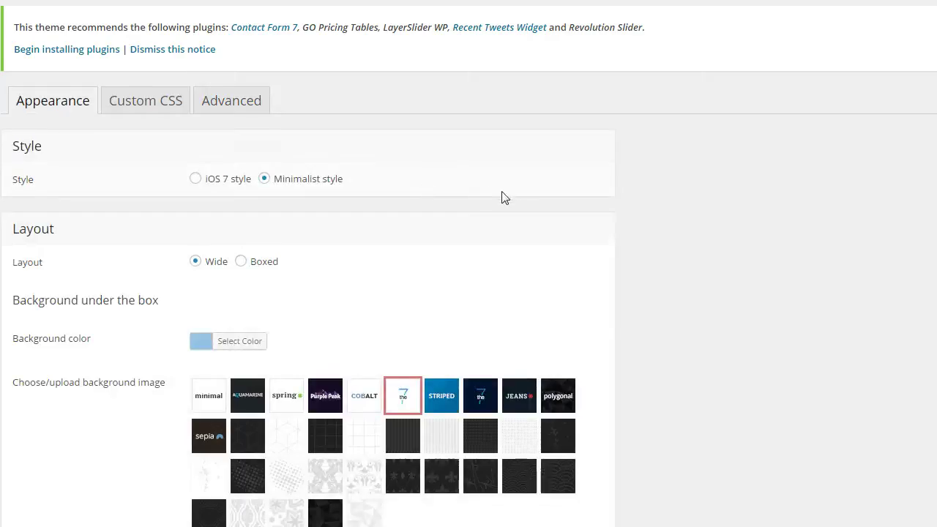
scroll(504, 198, down, 1)
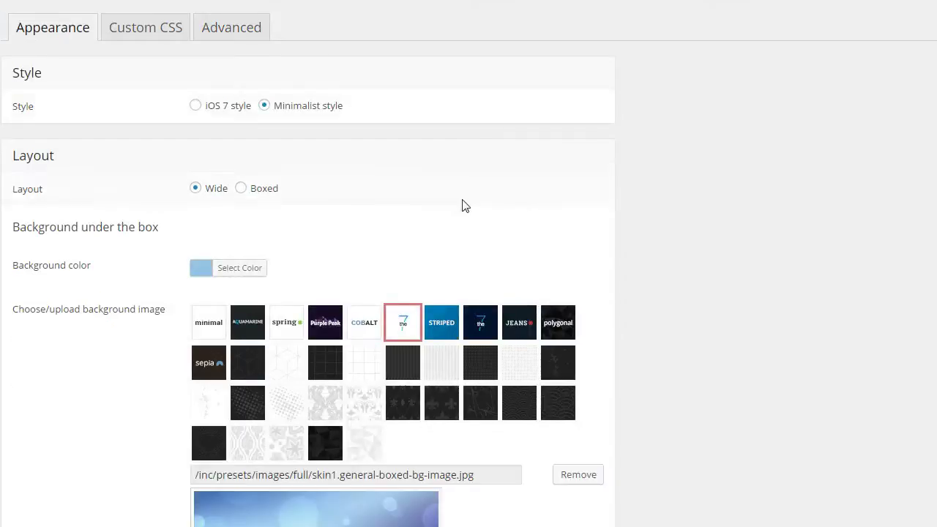
click(241, 188)
click(196, 189)
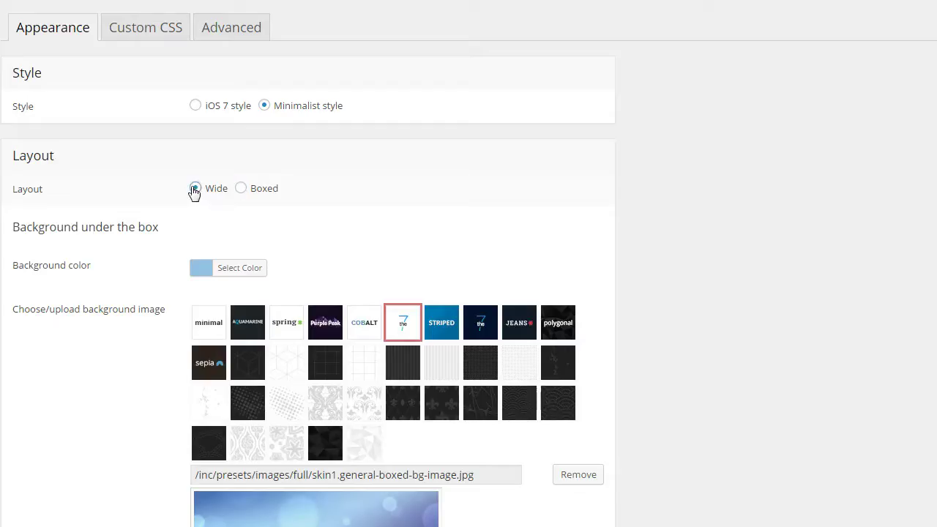
click(241, 188)
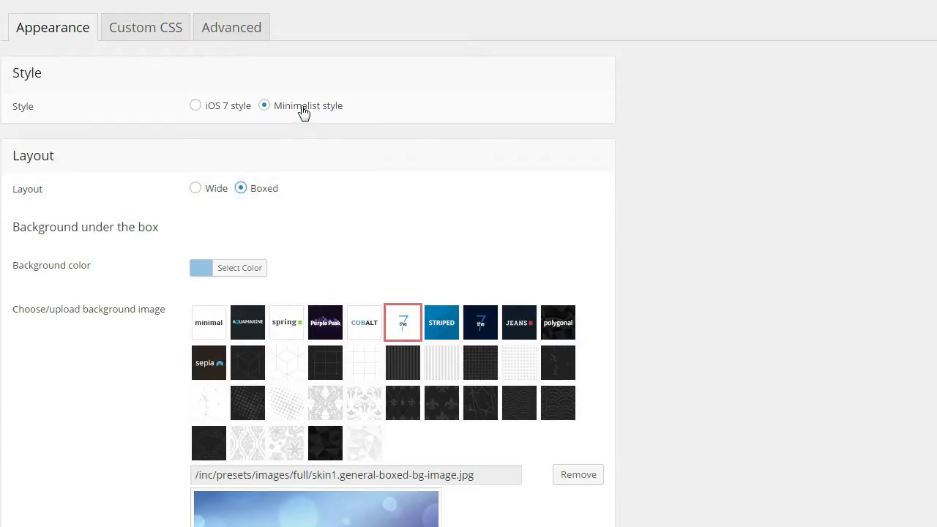
click(195, 189)
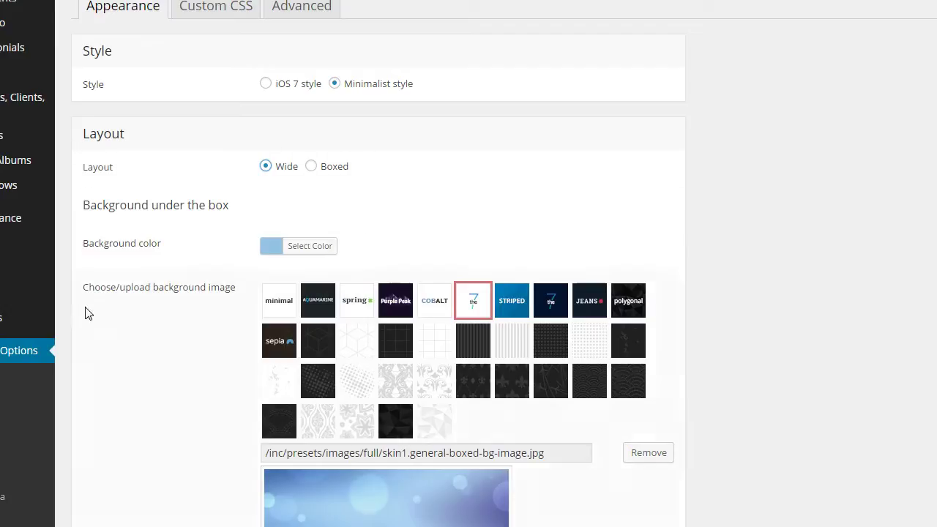
Step: Set the page background colour to white (#ffffff)
scroll(312, 203, down, 1)
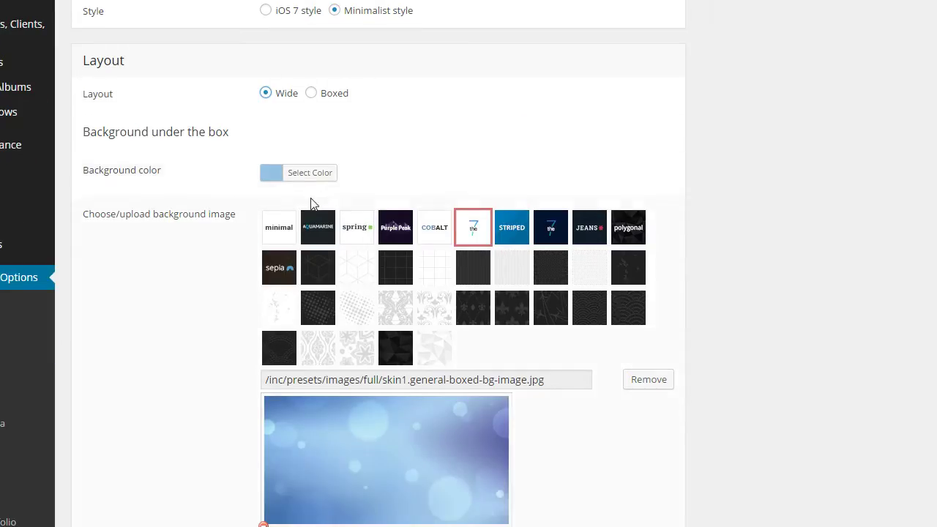
click(272, 174)
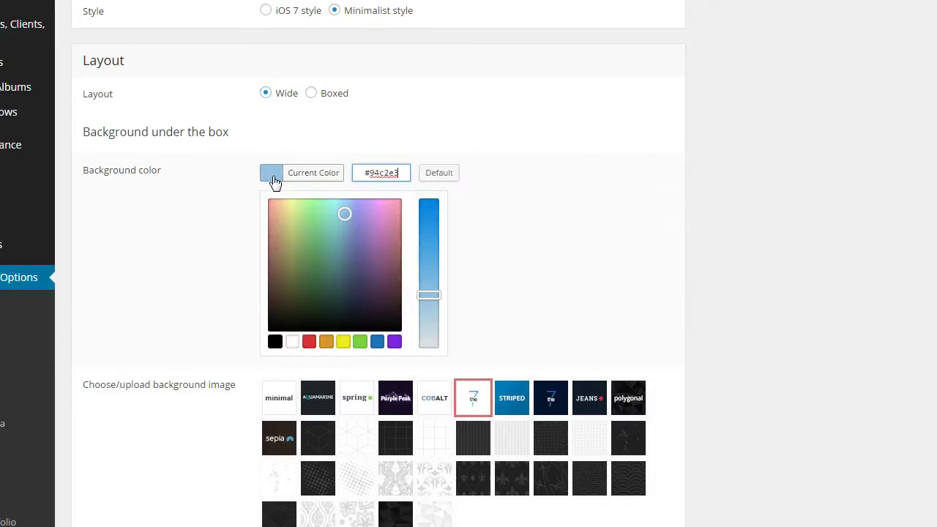
click(292, 342)
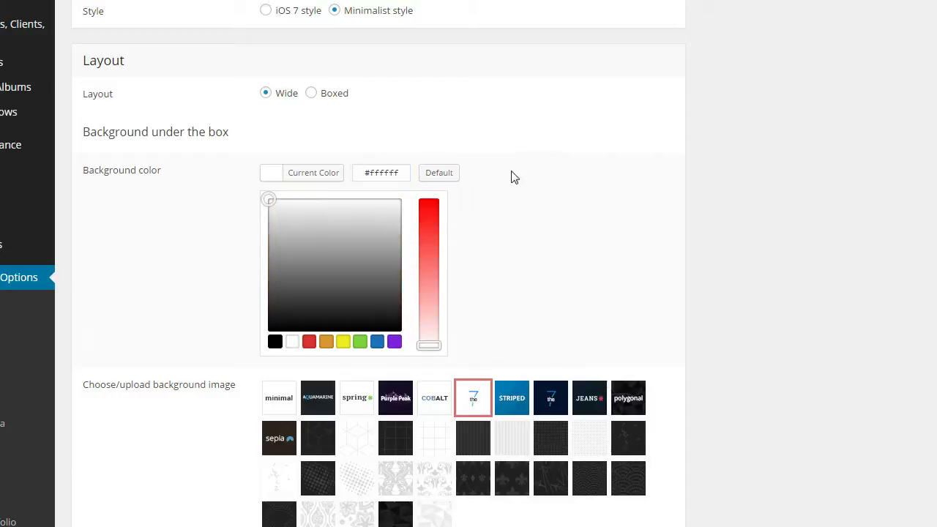
click(530, 181)
Step: Remove the blue bokeh background image
scroll(549, 139, down, 2)
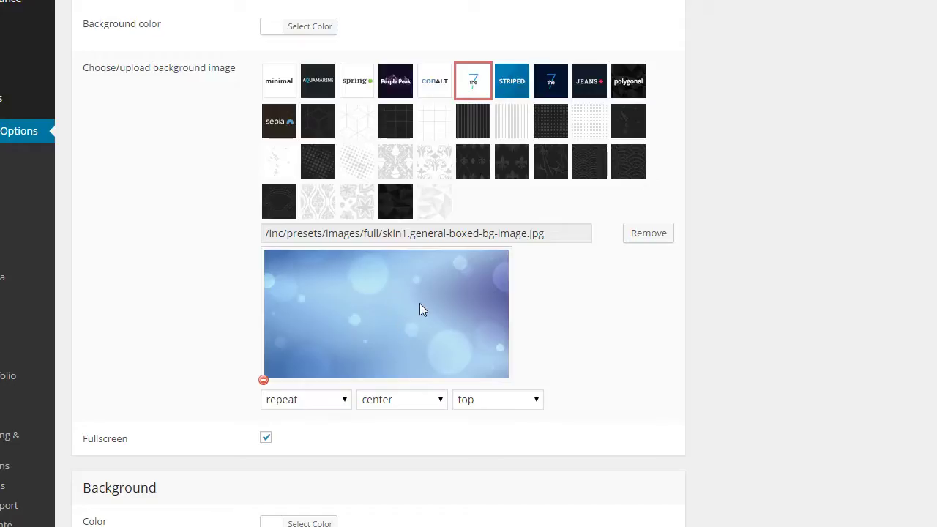
click(262, 379)
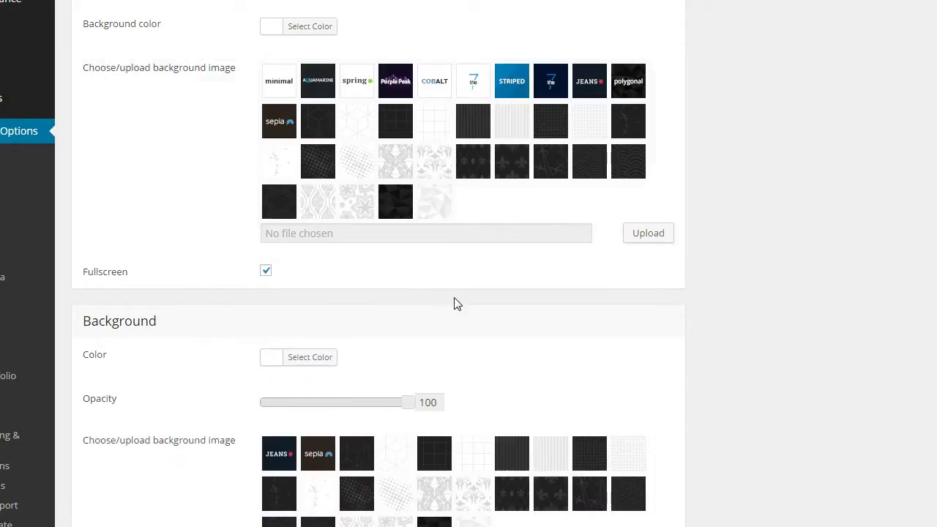
scroll(472, 296, up, 1)
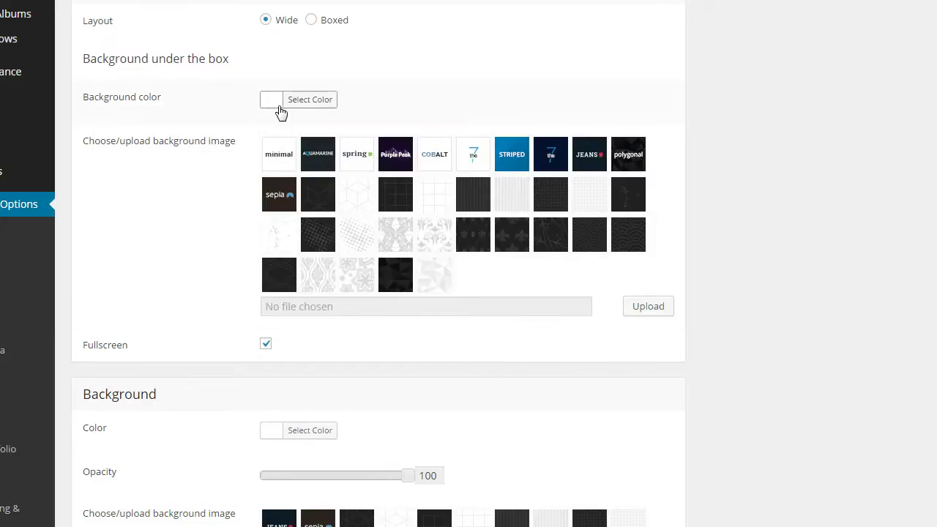
scroll(113, 164, down, 2)
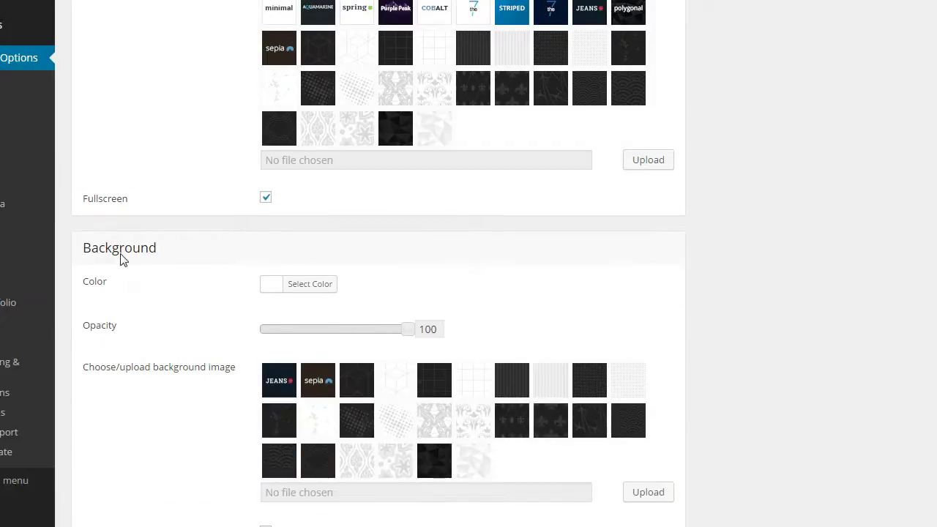
scroll(153, 278, down, 1)
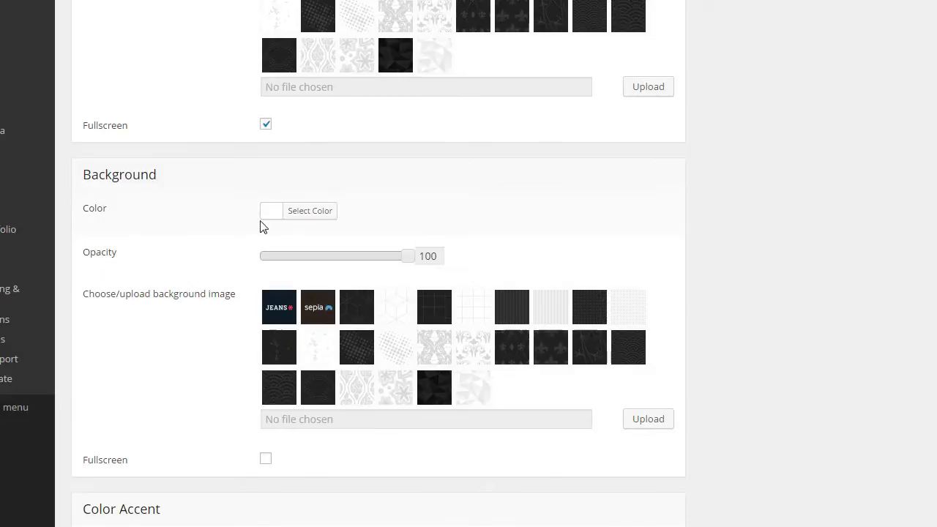
scroll(223, 352, down, 2)
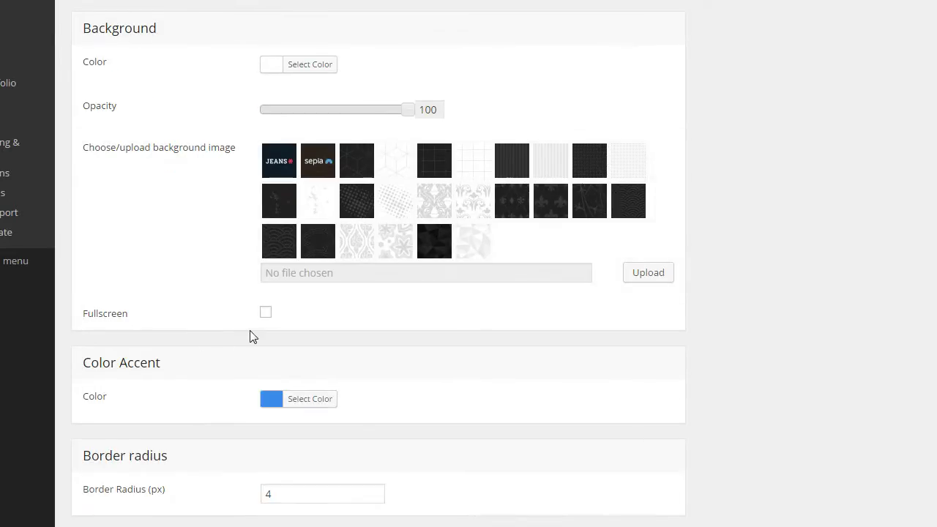
Step: In the accent colour picker, replace the old hex value with the gold a78639
click(272, 405)
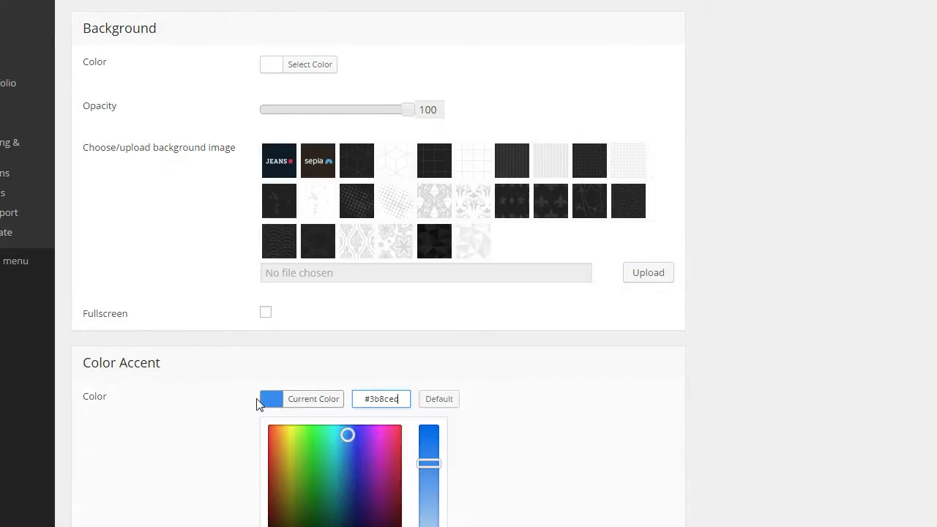
scroll(220, 388, down, 1)
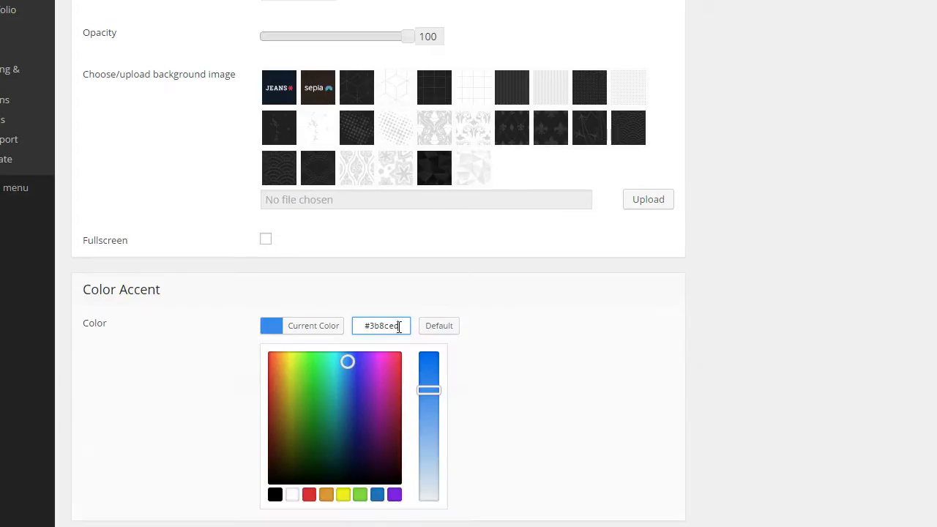
drag(399, 326, 374, 325)
key(End)
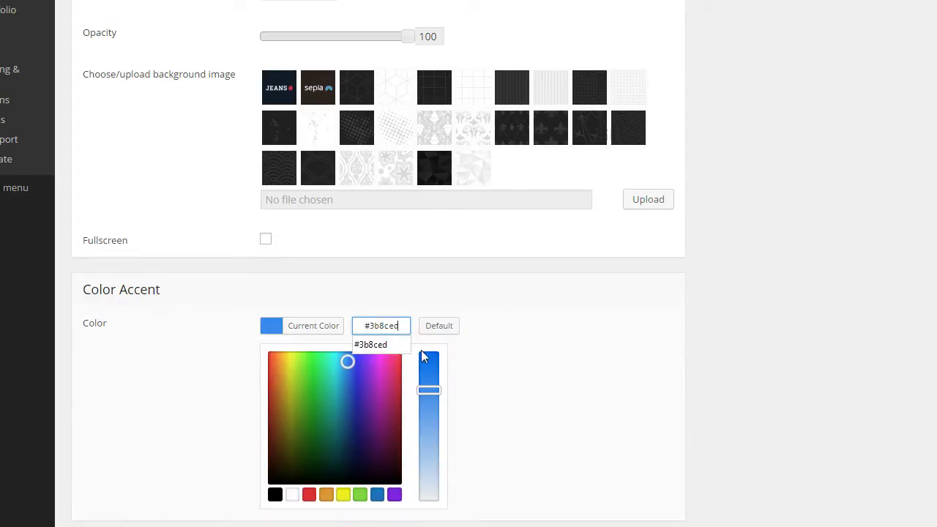
text(a78)
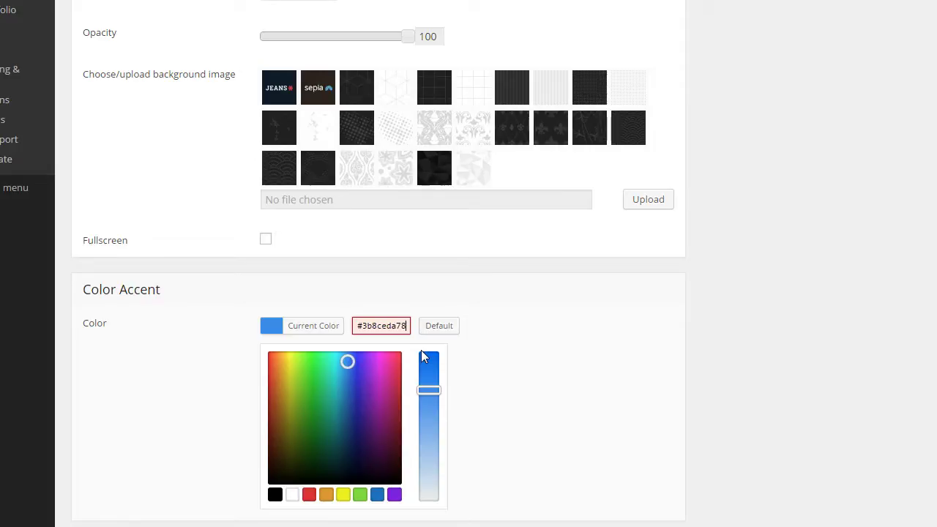
key(ctrl+a)
key(BackSpace)
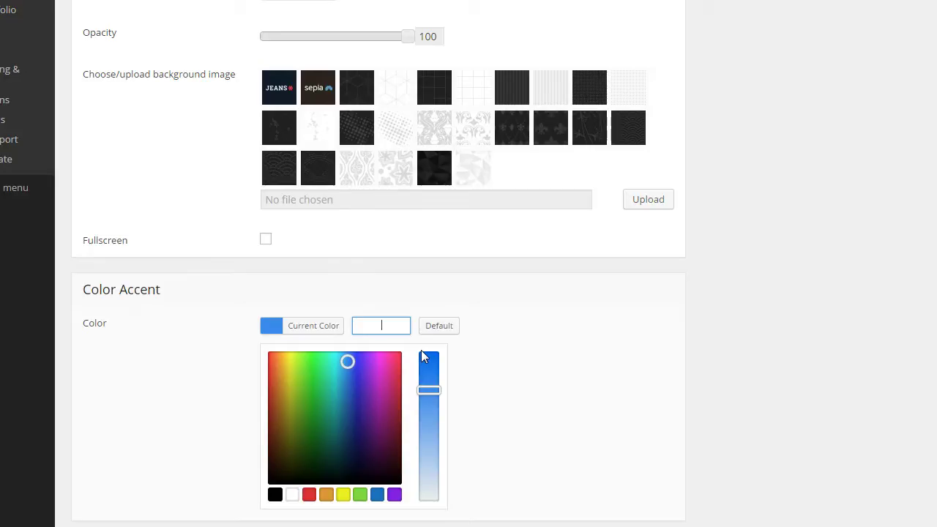
text(a78639)
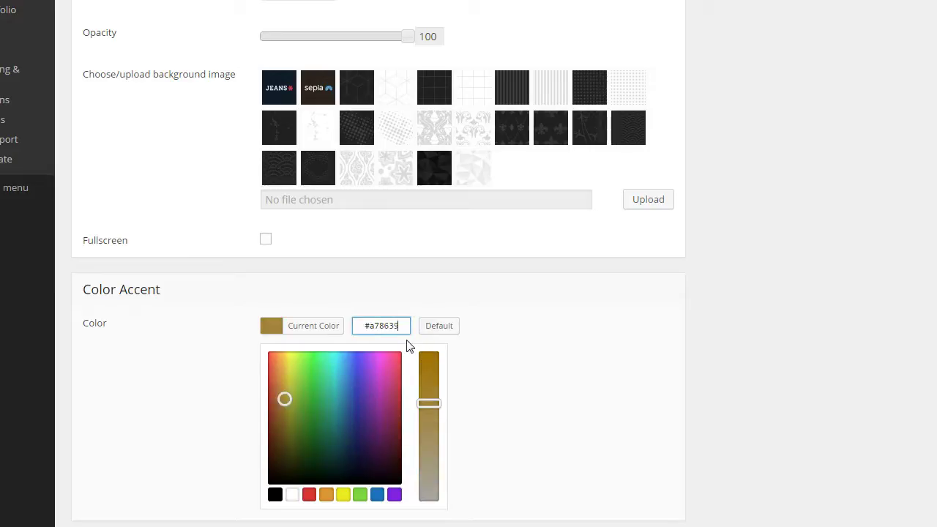
Step: Change the accent hex to navy 1d3f74 and close the picker
key(ctrl+a)
text(1)
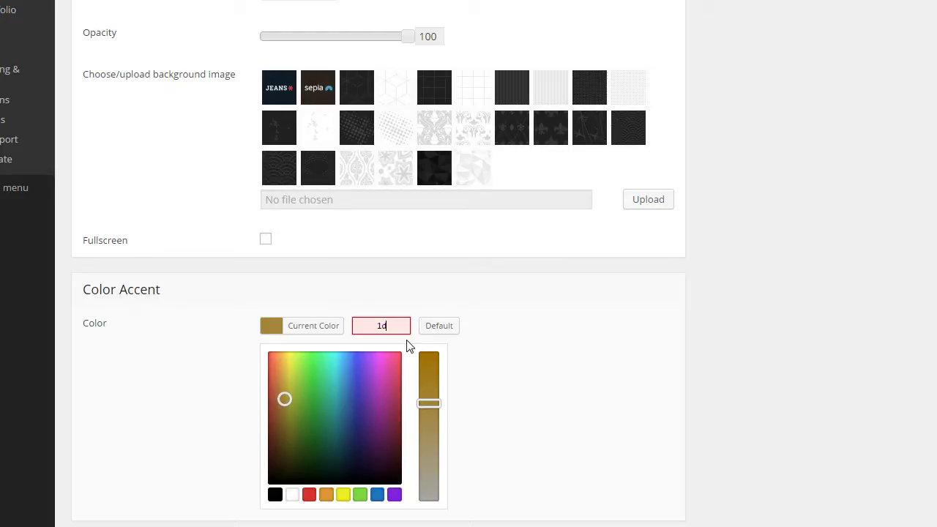
text(d3f74)
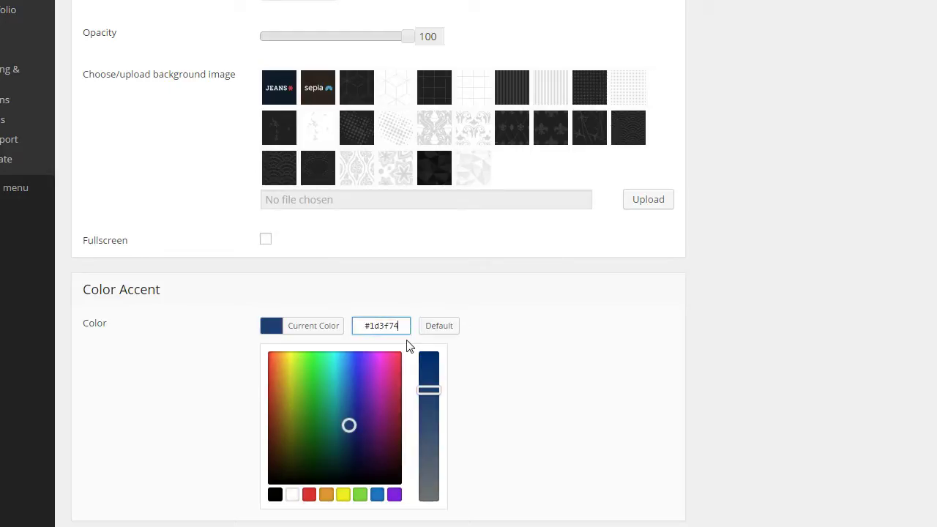
click(598, 332)
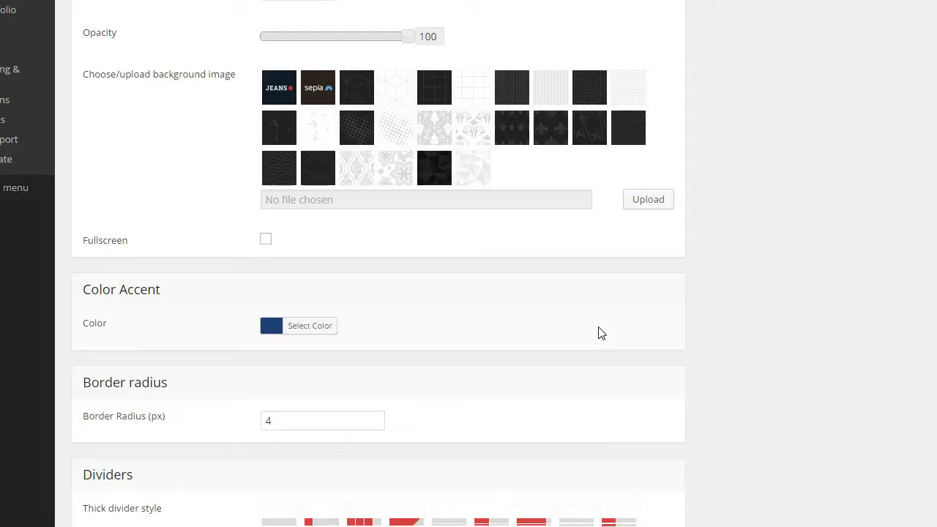
scroll(601, 335, down, 2)
scroll(576, 275, down, 1)
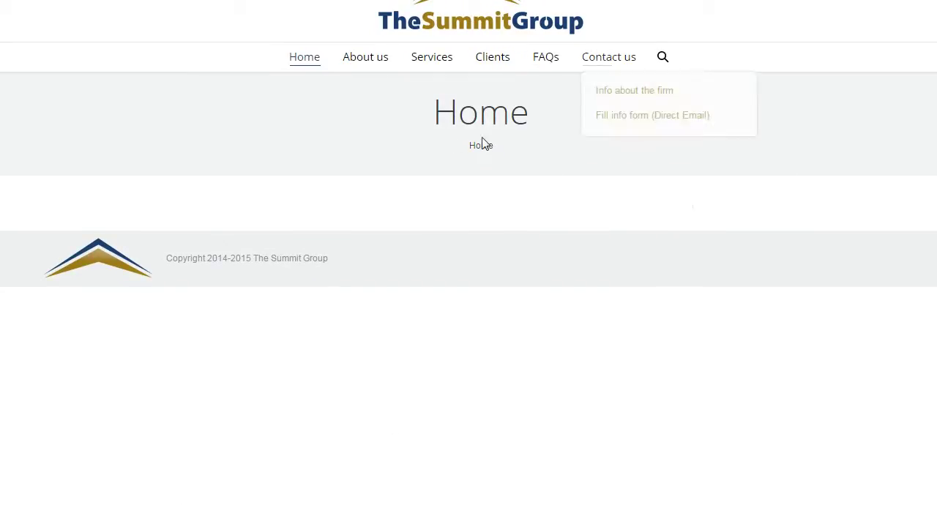
Step: Select the Home page title text on the live site
drag(530, 121, 437, 109)
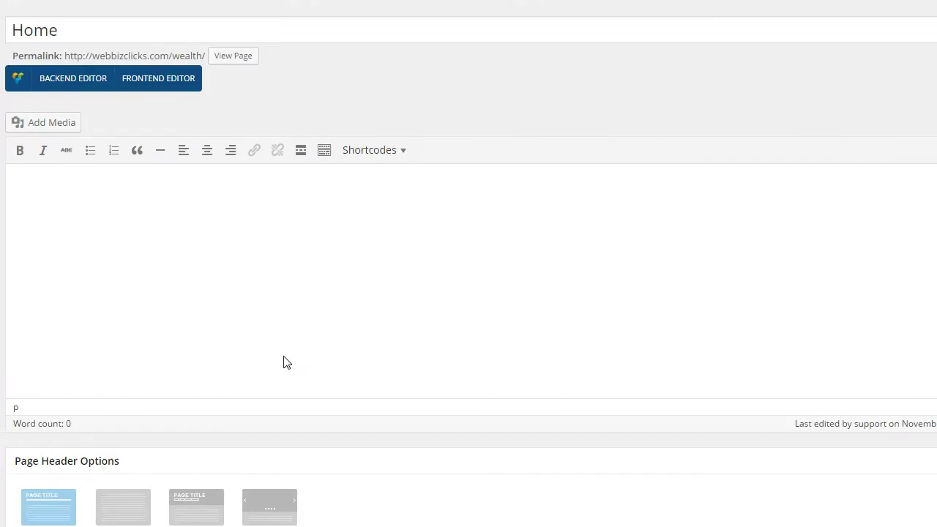
Step: Choose Slideshow as the Home page header type
scroll(271, 330, down, 1)
scroll(212, 201, up, 1)
scroll(235, 259, down, 3)
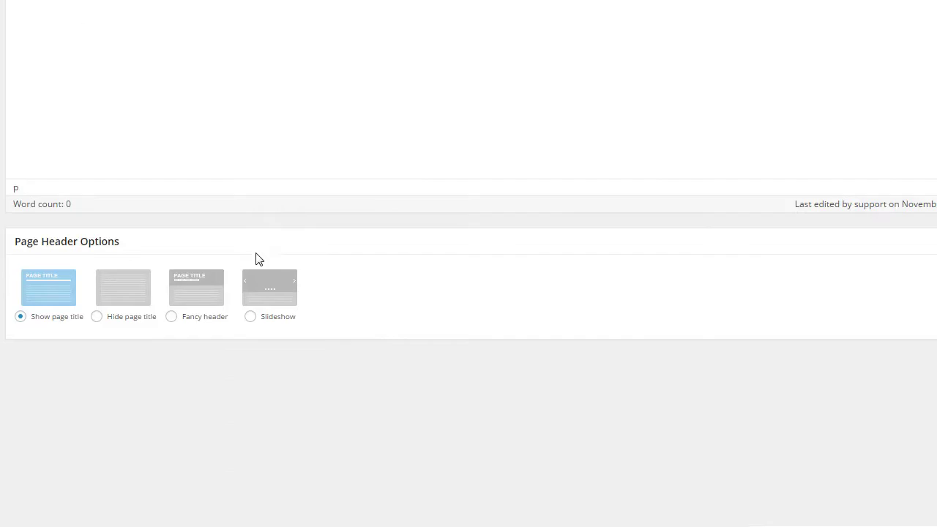
click(250, 317)
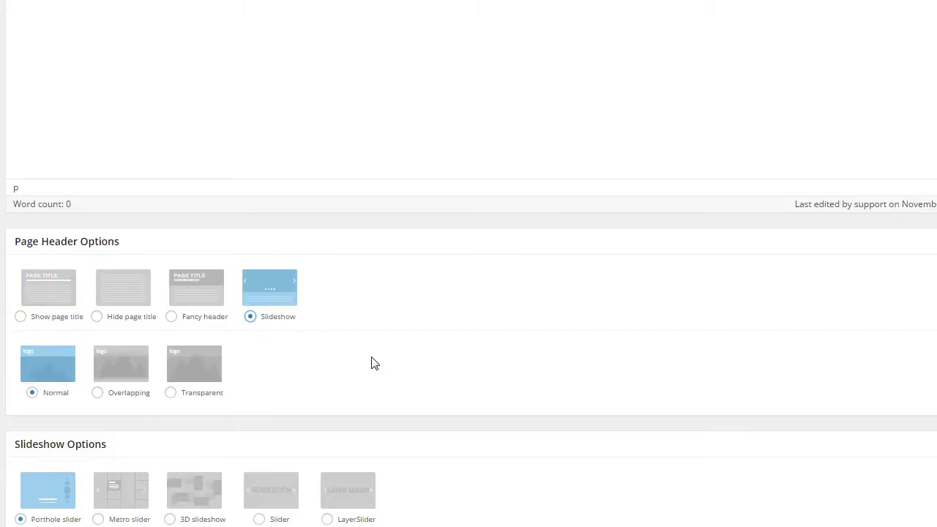
Step: Try the hidden-title and fancy header options, then show the page title again
scroll(372, 361, down, 1)
click(97, 244)
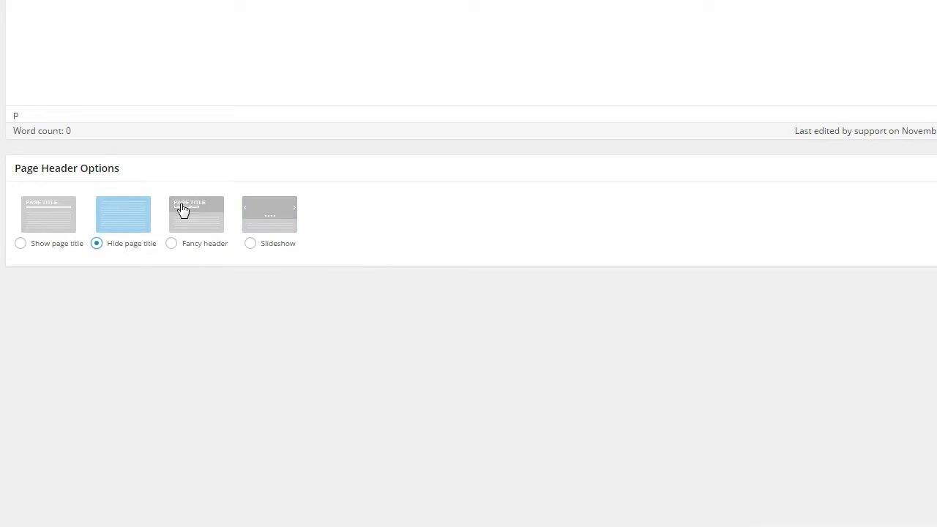
click(172, 244)
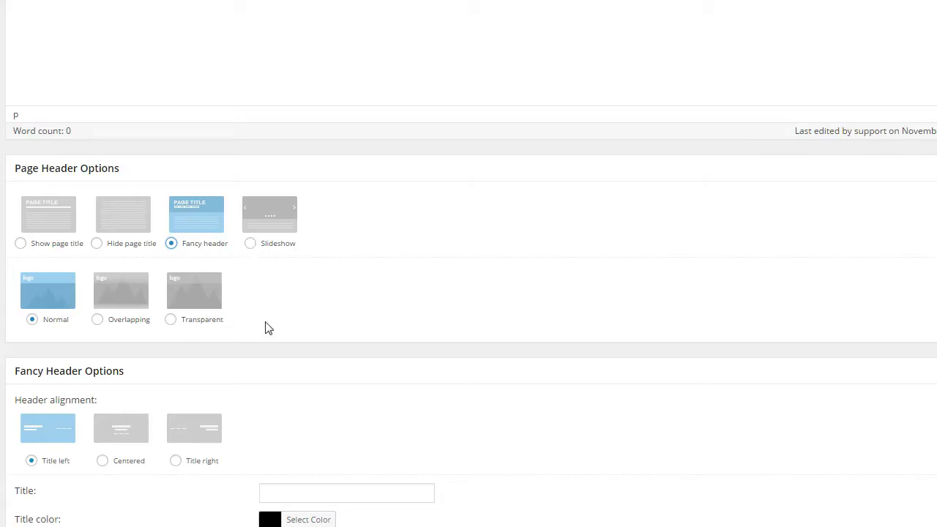
click(98, 243)
click(21, 243)
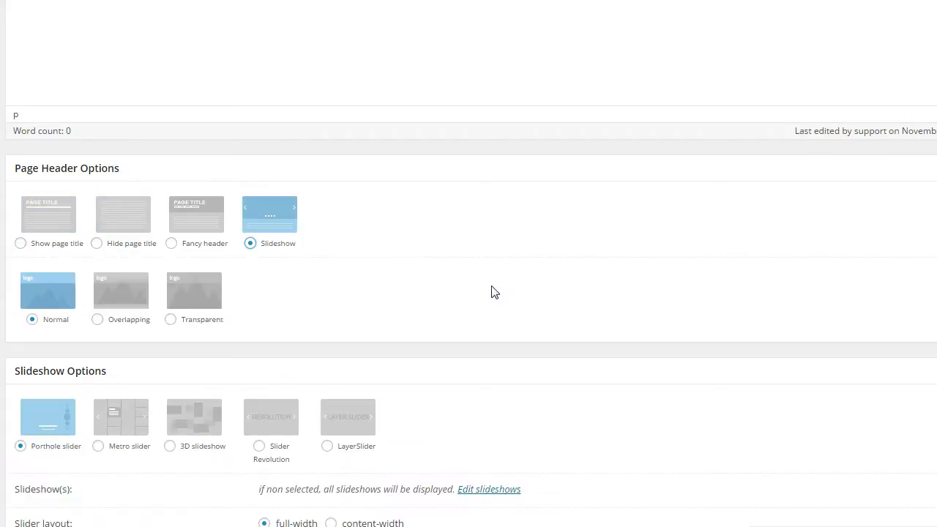
scroll(314, 311, down, 1)
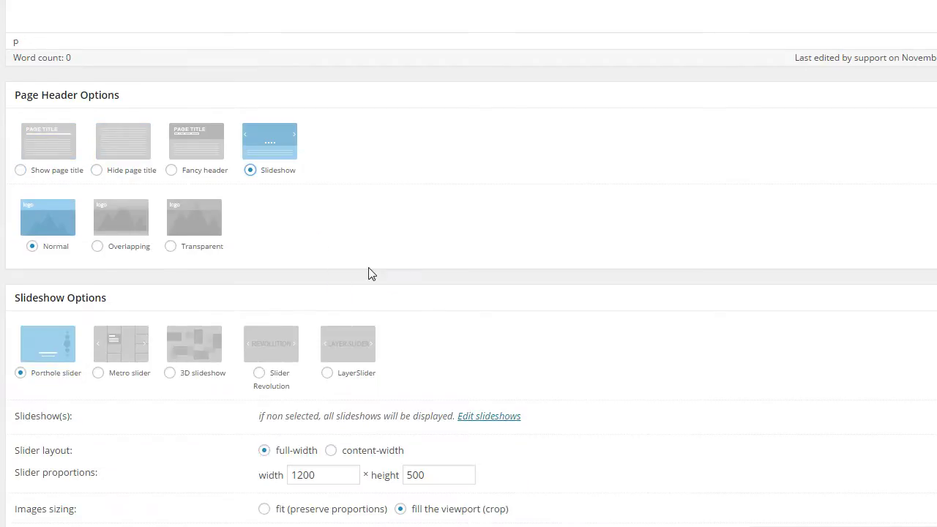
scroll(385, 282, down, 1)
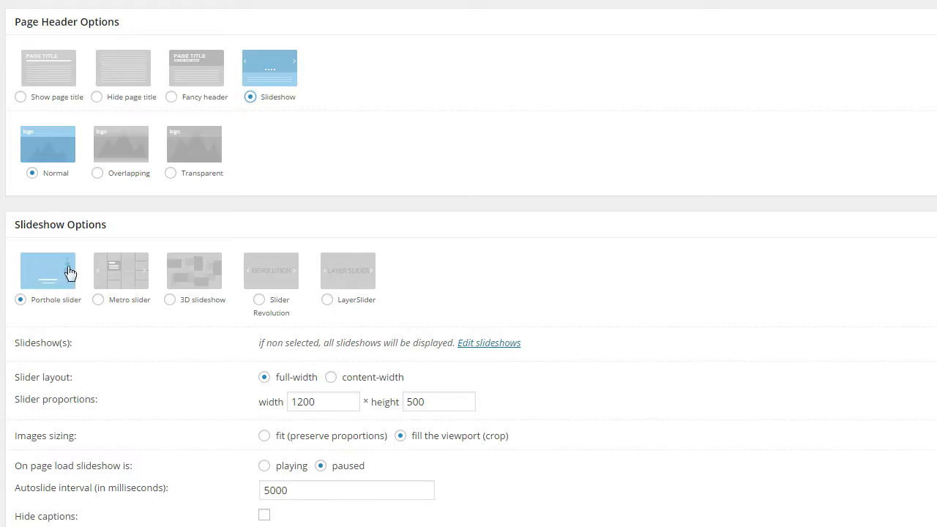
scroll(139, 360, down, 1)
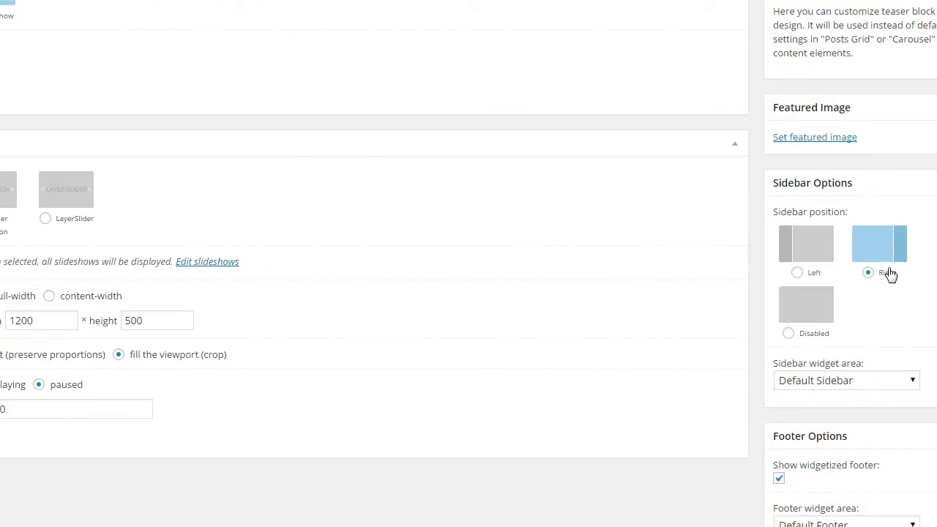
Step: Set the Home page sidebar position to Disabled, leaving the Footer widget area unchanged
click(789, 335)
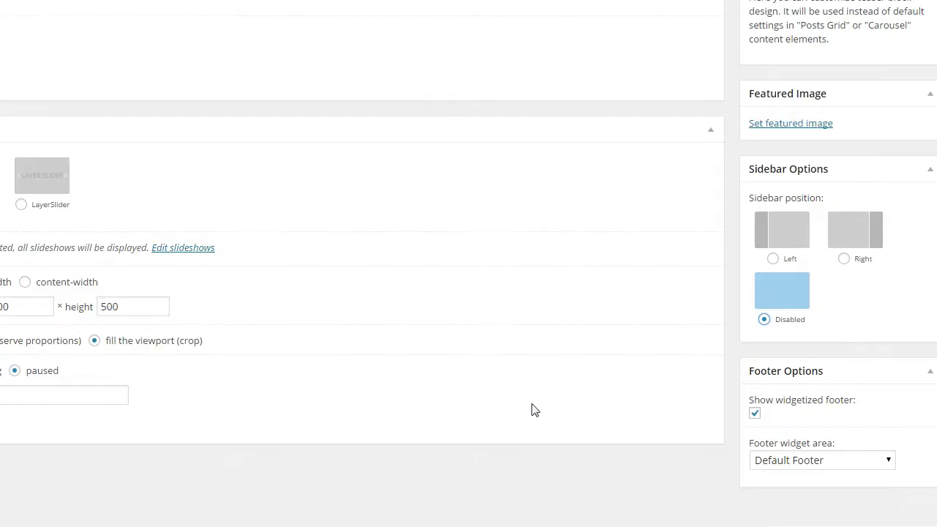
click(884, 460)
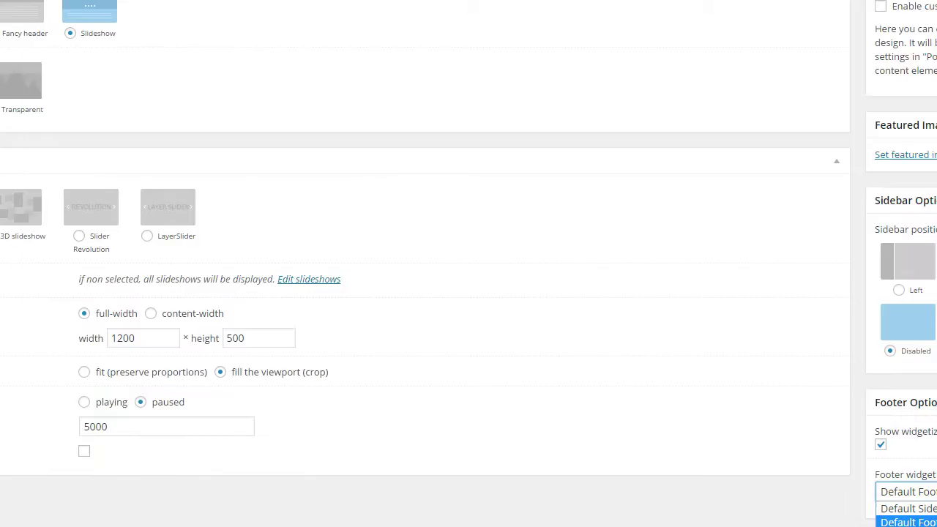
scroll(561, 379, up, 2)
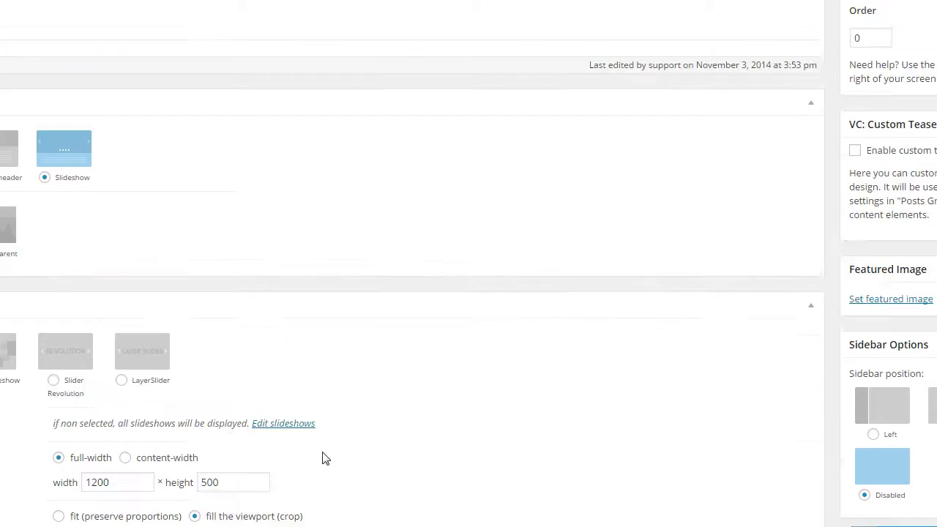